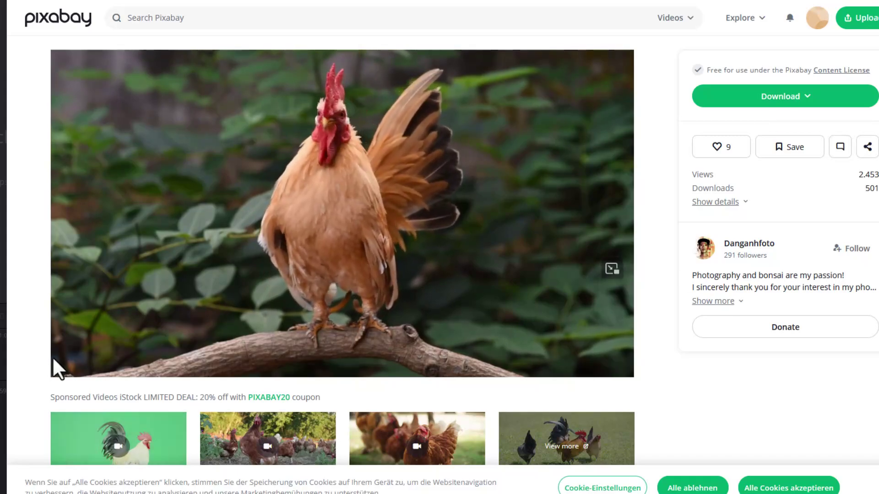
- Pause the rooster preview video on Pixabay before downloading it
click(71, 364)
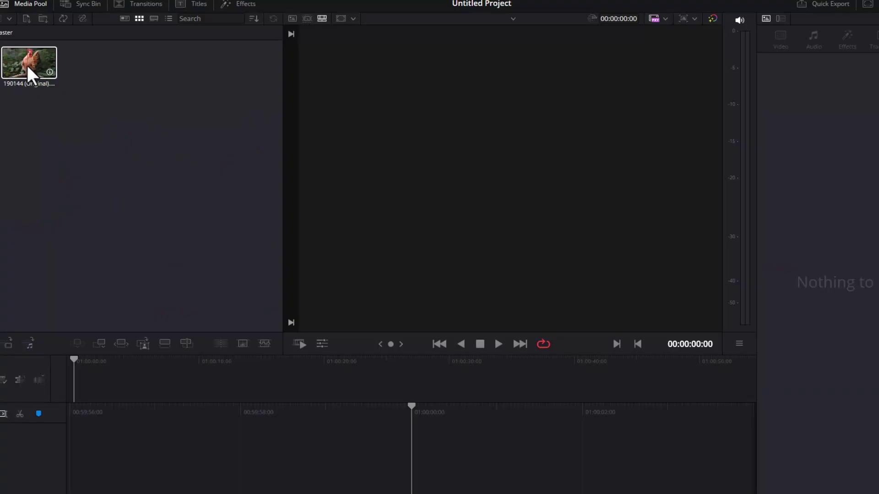
- Put the rooster clip on Timeline 1 and ripple-delete the unwanted part, leaving about 3 seconds
drag(33, 67, 438, 430)
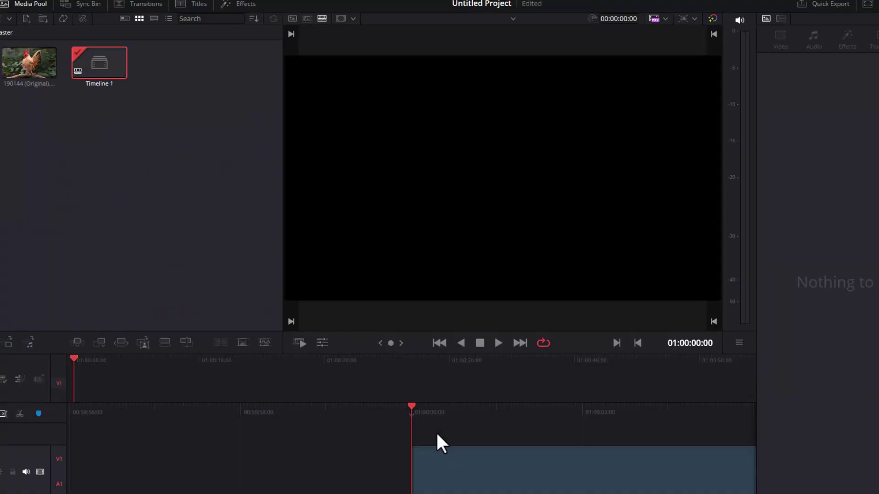
key(space)
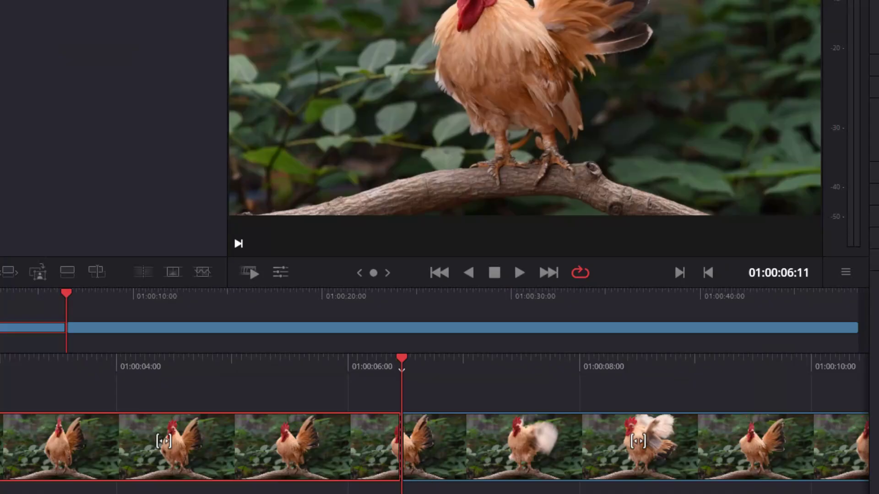
key(Delete)
key(space)
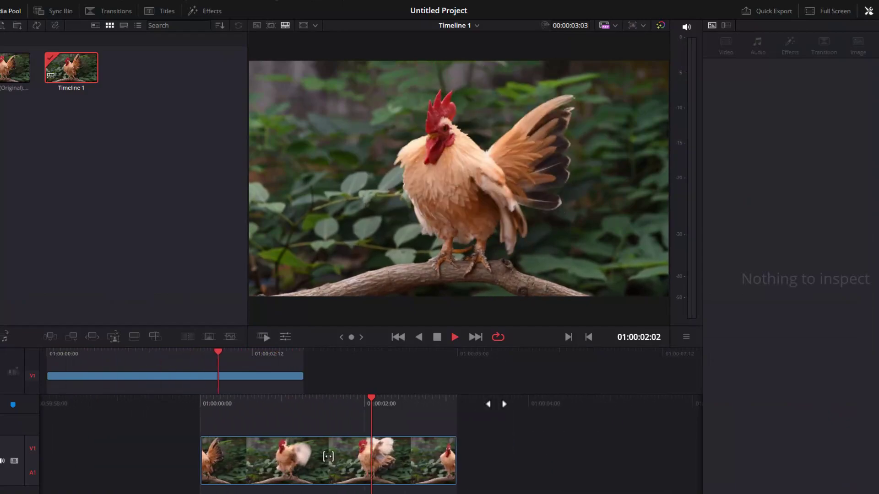
key(space)
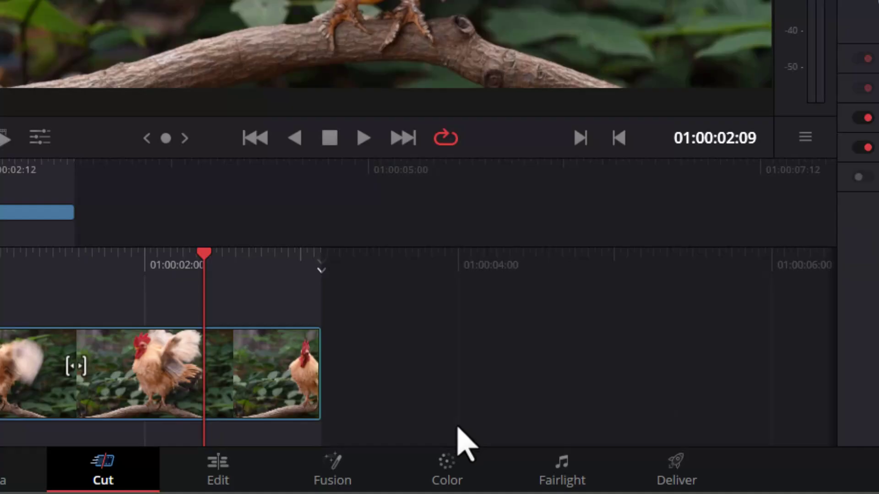
- On the Color page, raise the green curve, then delete its points to straighten it
click(451, 478)
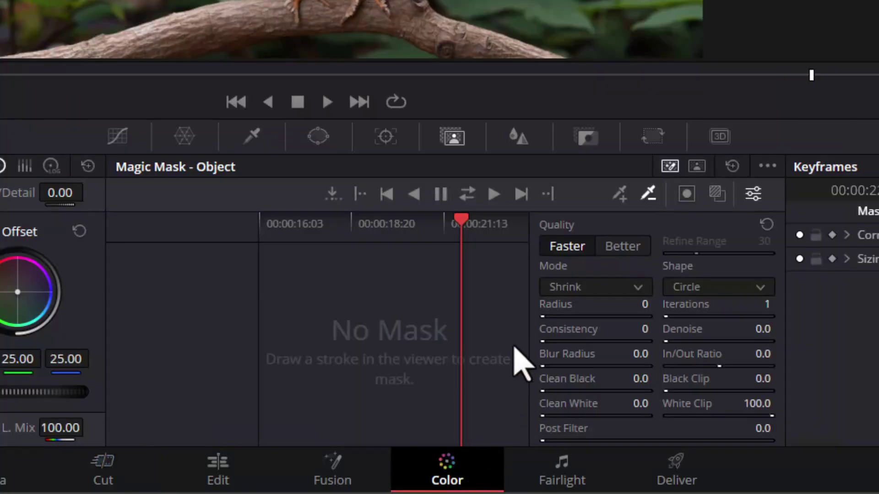
click(118, 138)
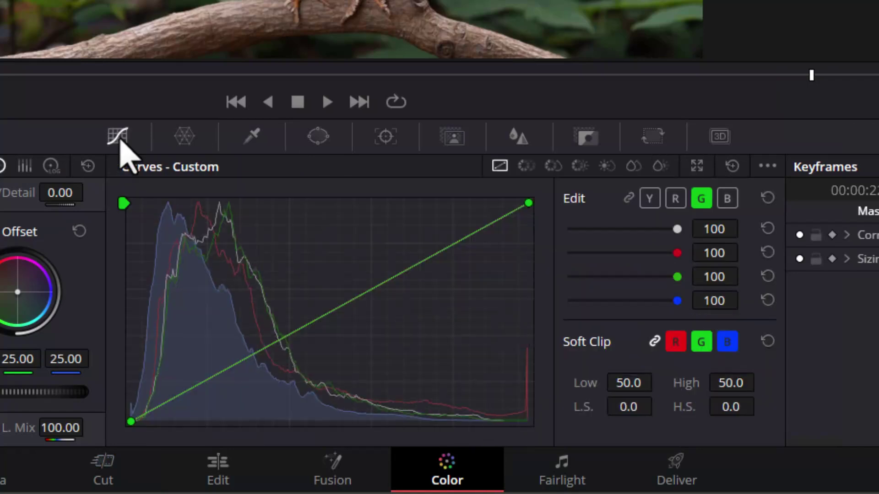
mouse_move(364, 294)
mouse_down()
mouse_move(326, 255)
mouse_move(356, 282)
mouse_up()
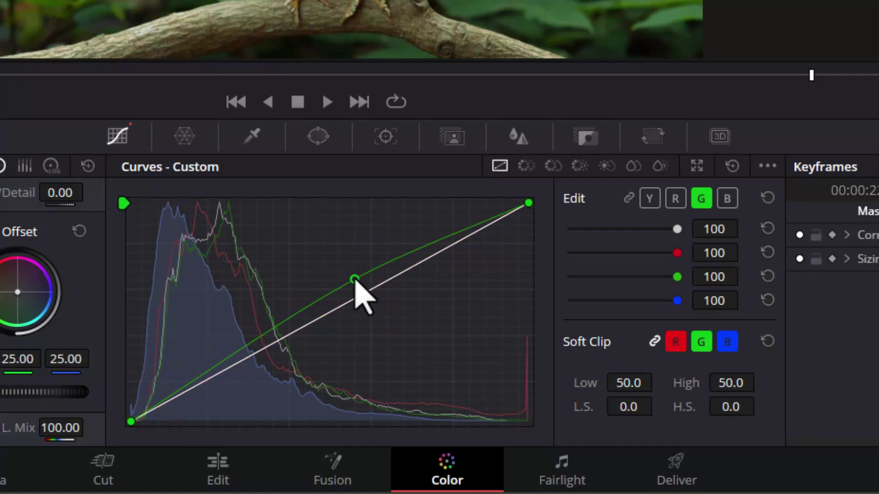
right_click(354, 279)
drag(363, 295, 329, 262)
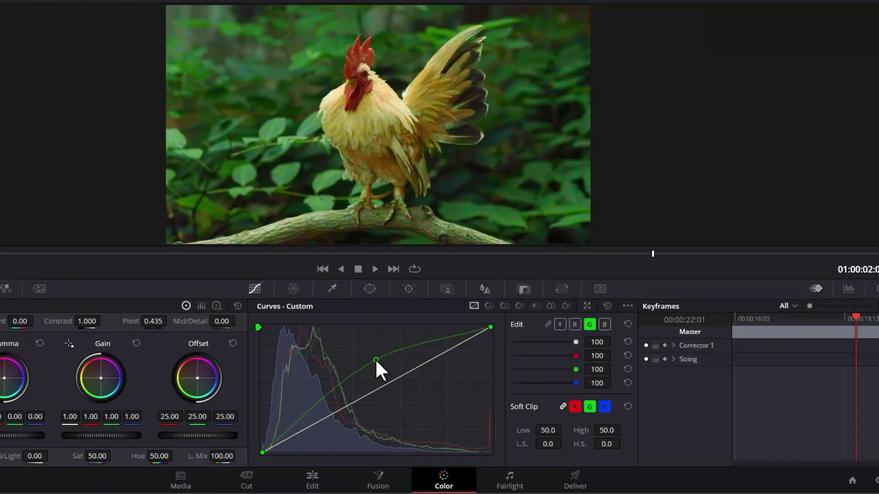
drag(376, 361, 390, 369)
right_click(390, 369)
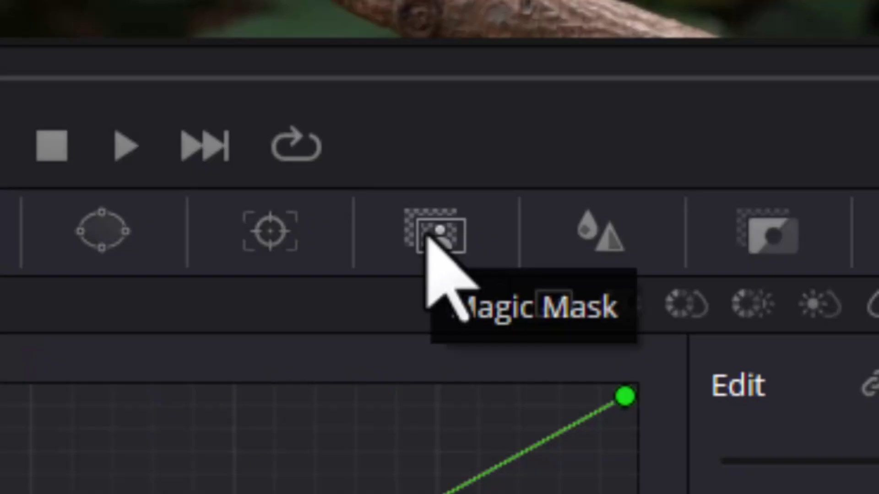
- Draw Magic Mask add strokes across the rooster's body and subtract strokes over the red comb and wattle
click(427, 235)
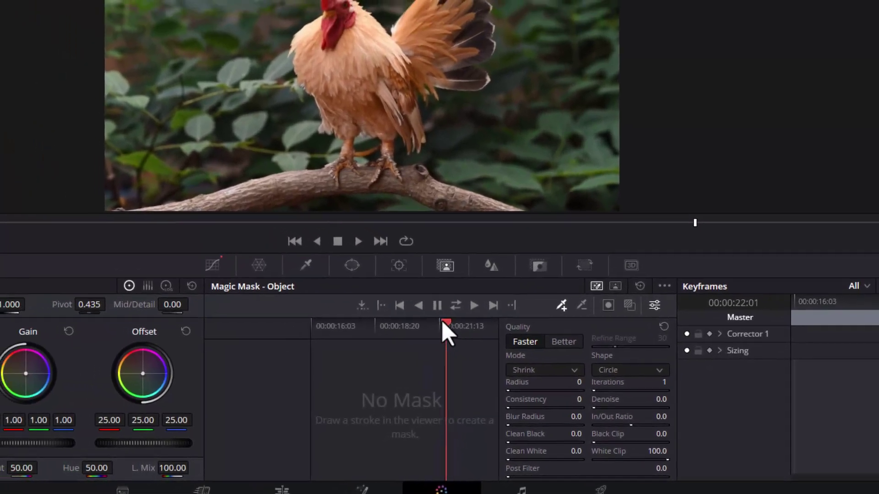
drag(376, 297, 315, 289)
drag(415, 326, 409, 327)
mouse_move(255, 64)
mouse_down()
mouse_move(413, 81)
mouse_move(483, 120)
mouse_up()
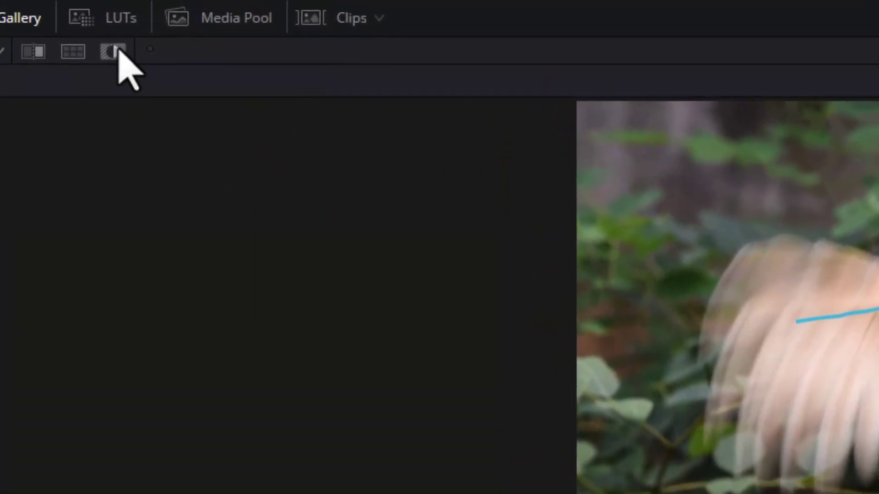
click(115, 52)
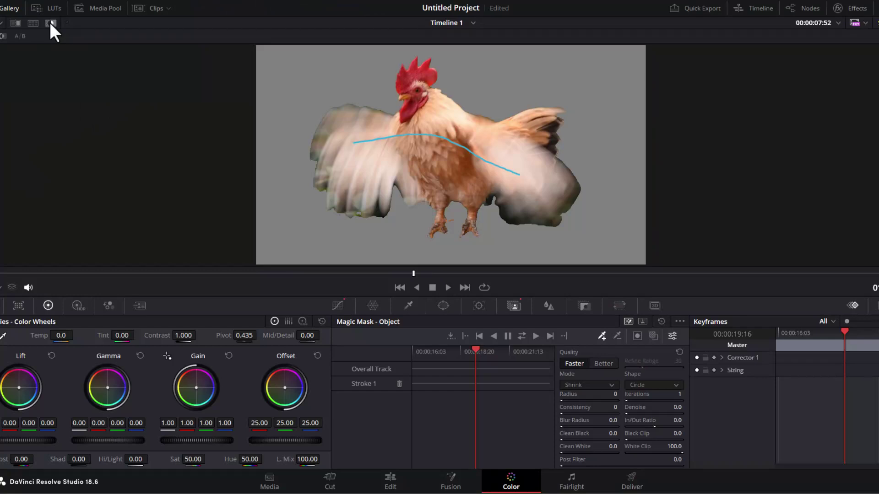
click(50, 23)
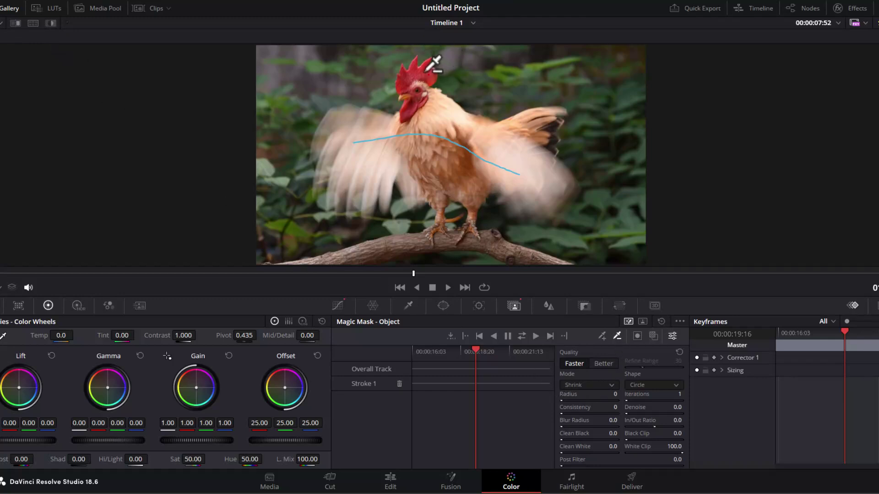
mouse_move(428, 74)
mouse_down()
mouse_move(404, 87)
mouse_move(406, 117)
mouse_up()
drag(418, 104, 421, 103)
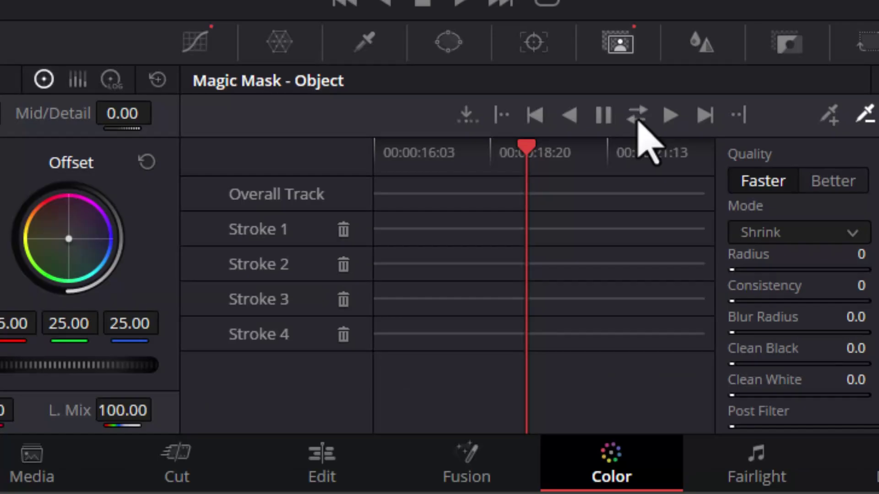
- Track the rooster's Magic Mask forward and in reverse across the whole clip
click(637, 120)
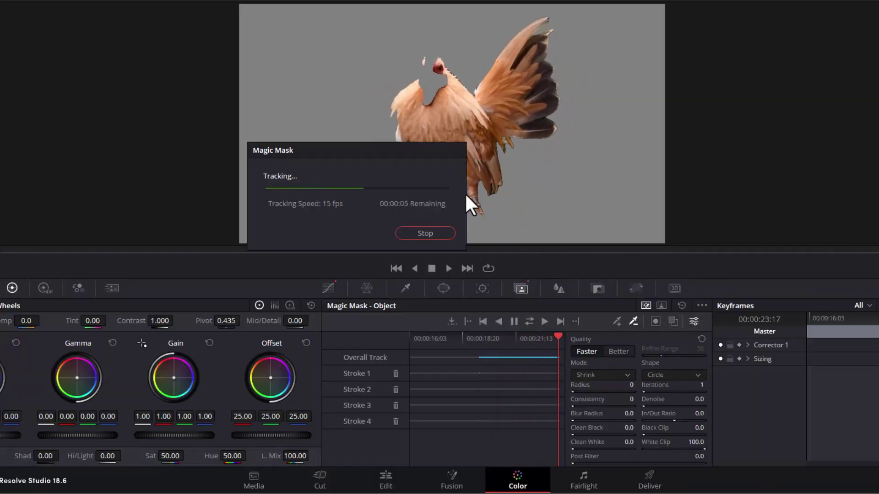
drag(411, 154, 268, 161)
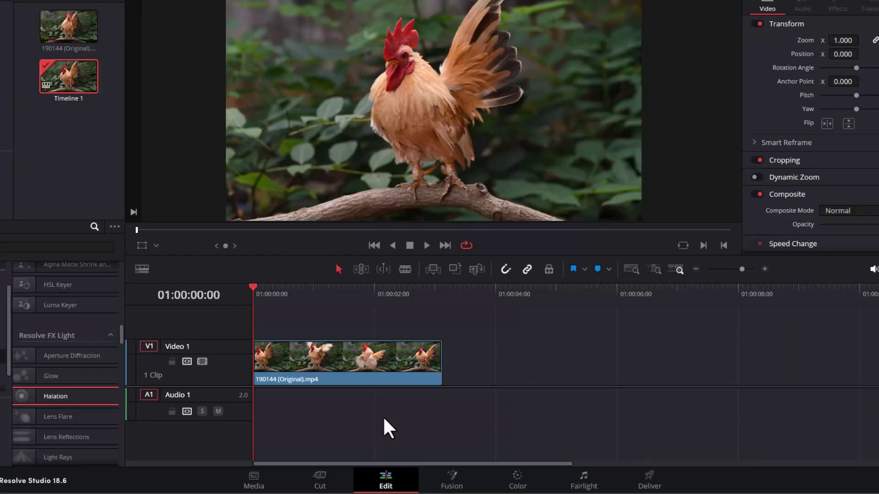
- Play the timeline to check the tracked mask, then return to the Color page
key(space)
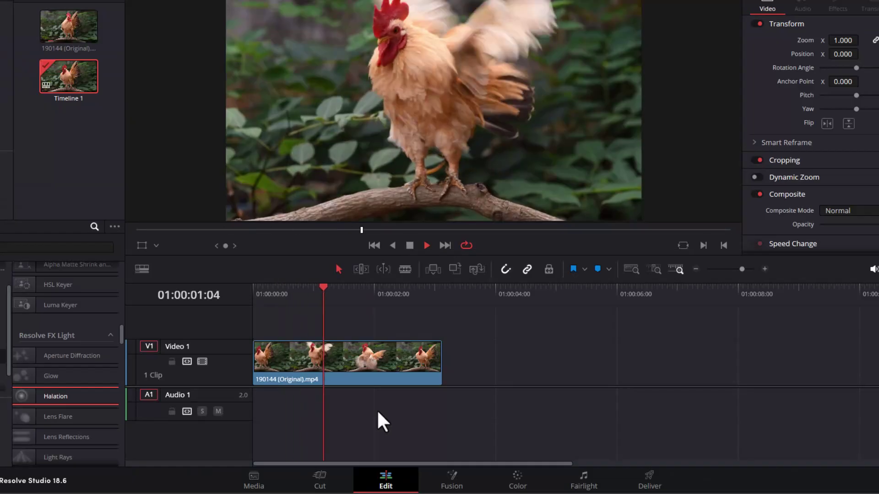
key(space)
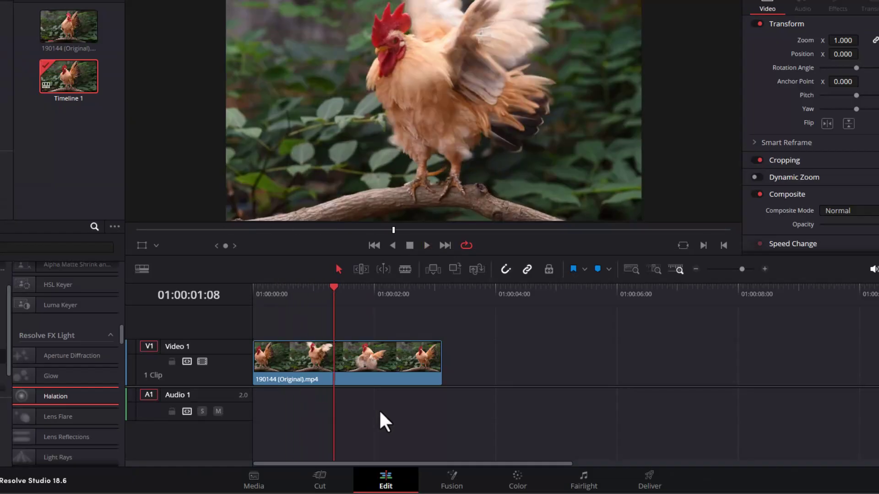
click(519, 480)
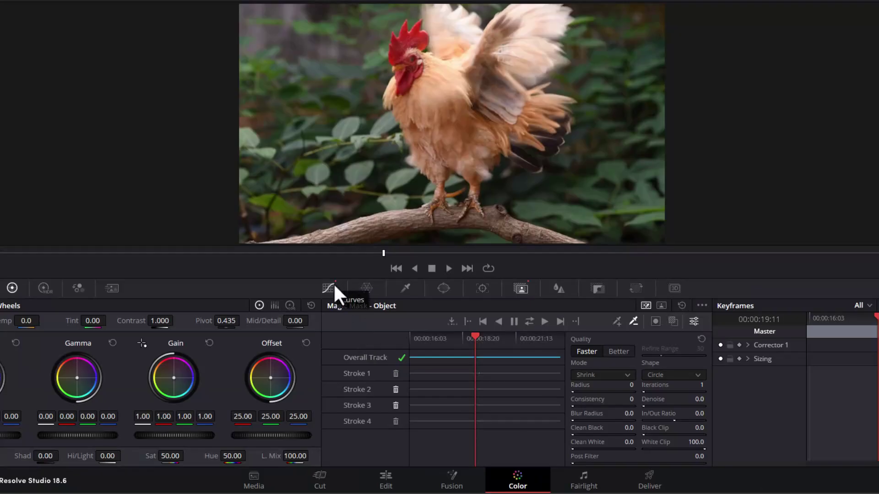
- Pull down the red curve and set Col Boost to -62.50 to desaturate the masked feathers
click(334, 287)
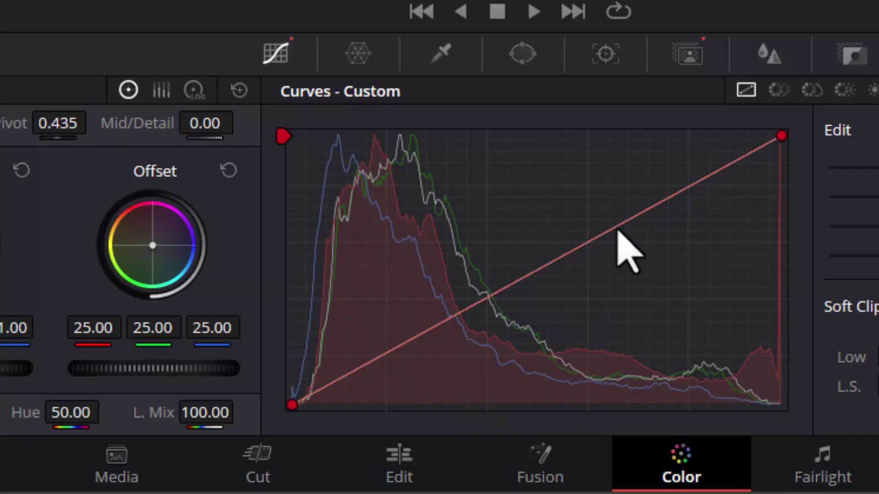
drag(619, 230, 616, 190)
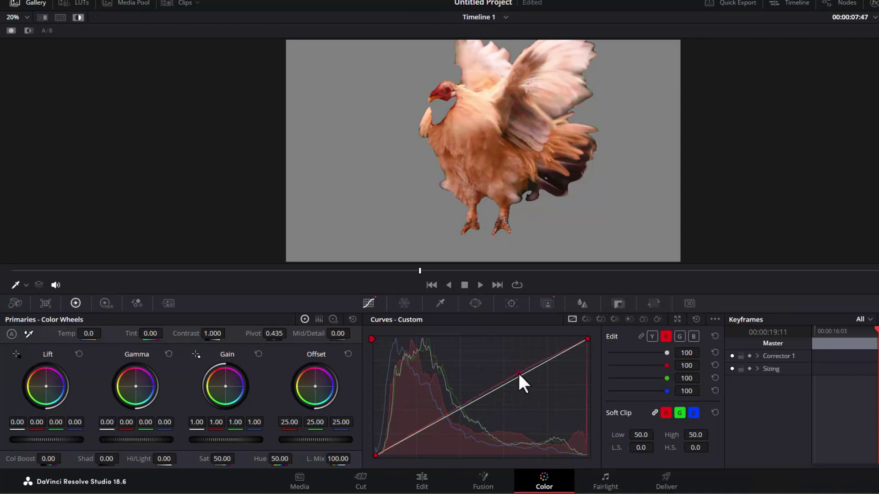
mouse_move(517, 372)
mouse_down()
mouse_move(496, 344)
mouse_move(498, 374)
mouse_move(536, 410)
mouse_move(545, 386)
mouse_move(522, 382)
mouse_up()
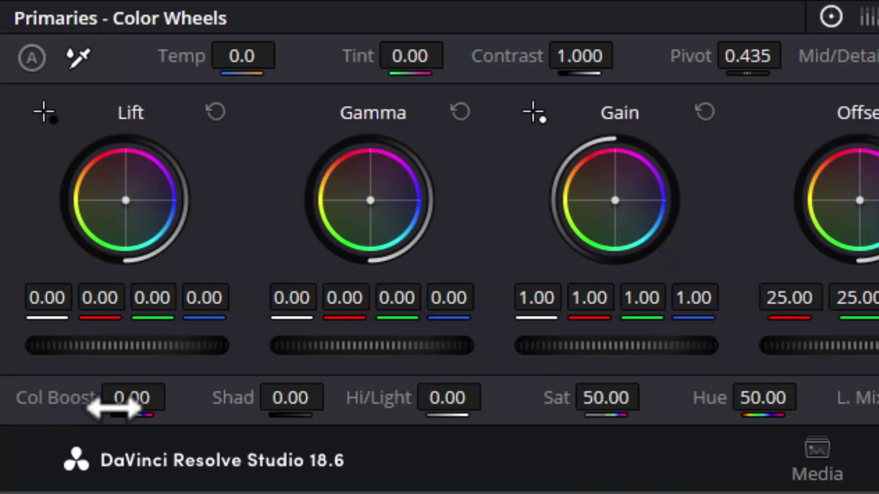
drag(128, 403, 92, 403)
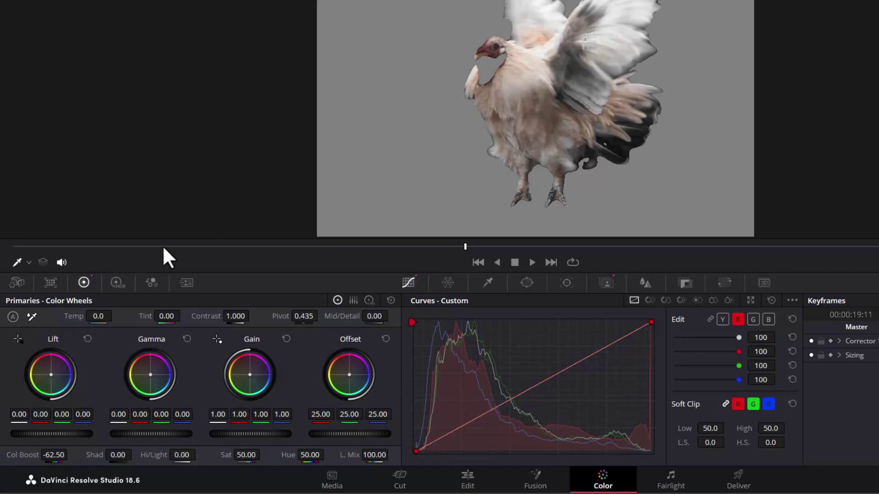
click(467, 487)
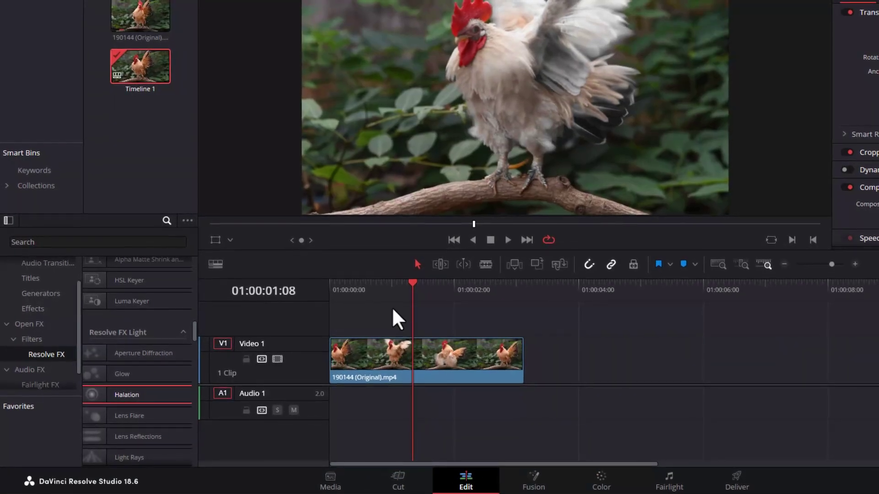
- Play the graded clip from the start, compare it with the original, and scrub to spread wings
drag(411, 283, 283, 288)
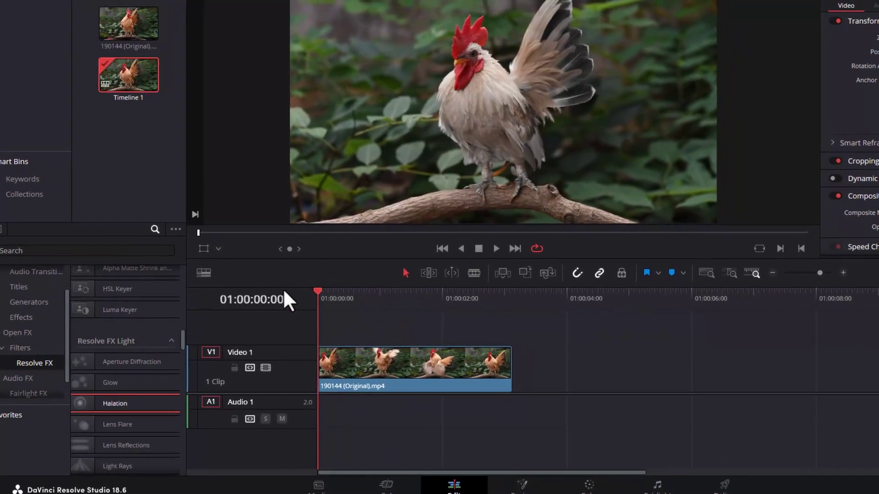
key(space)
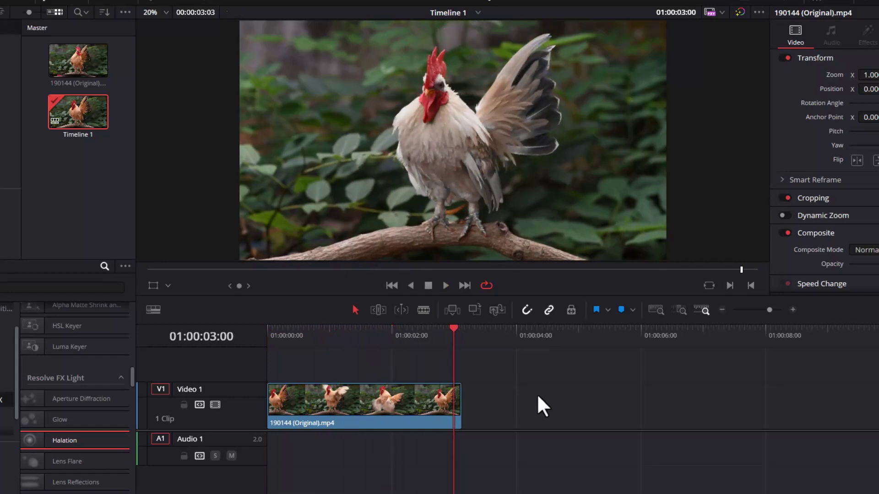
double_click(91, 60)
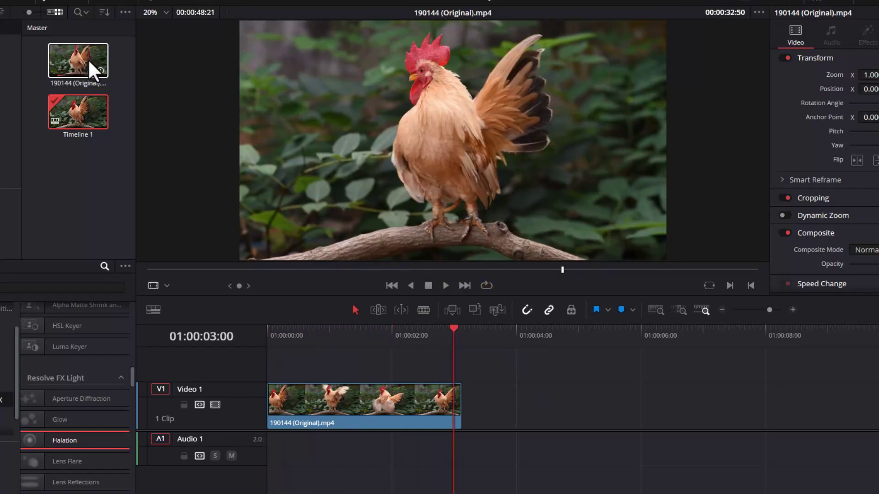
click(90, 115)
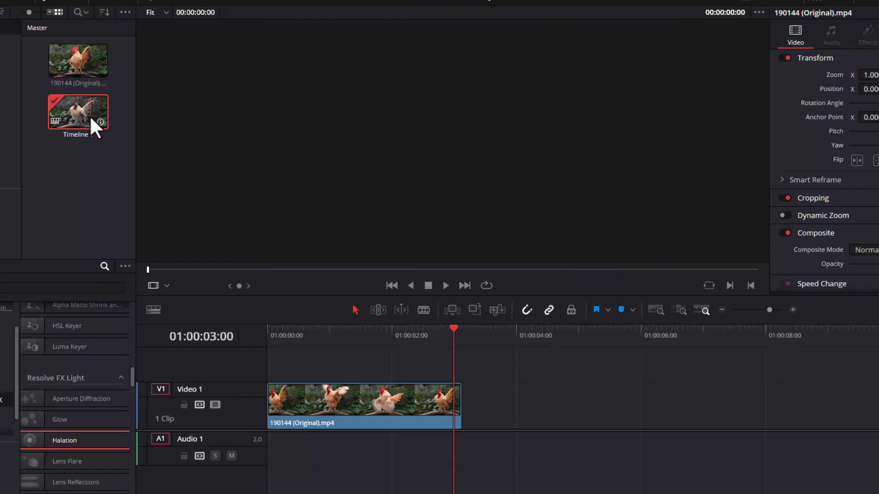
mouse_move(367, 361)
mouse_down()
mouse_move(375, 364)
mouse_move(355, 367)
mouse_up()
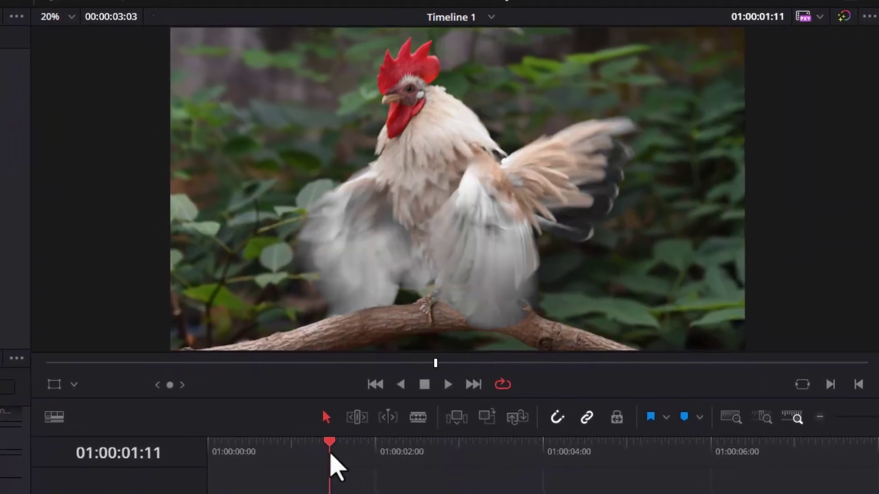